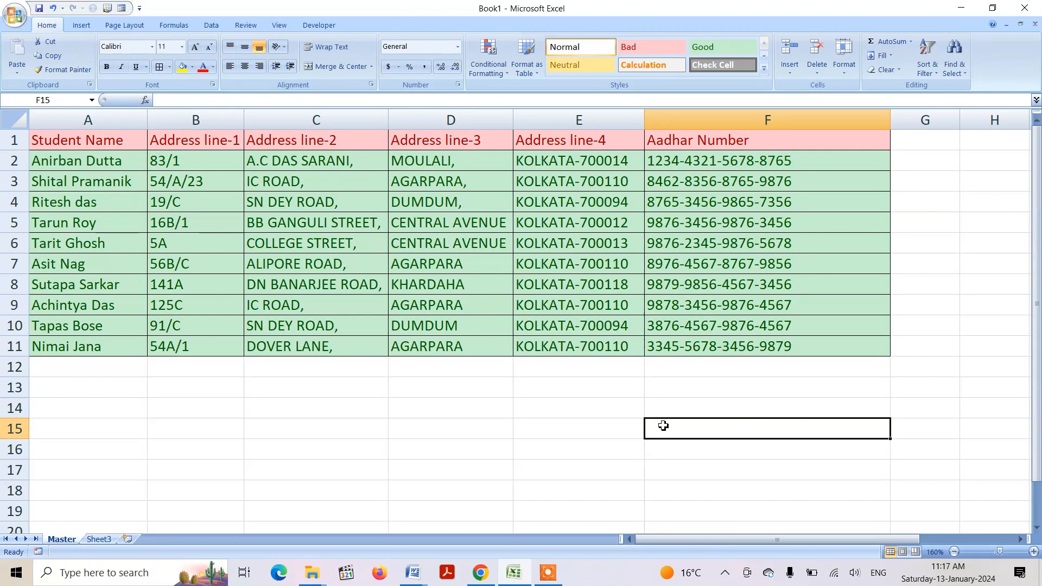
Enter the sample masked number format XXXX-XXXX-XXXX-4444 in cell F15 of the Master sheet
text(xx)
key(BackSpace)
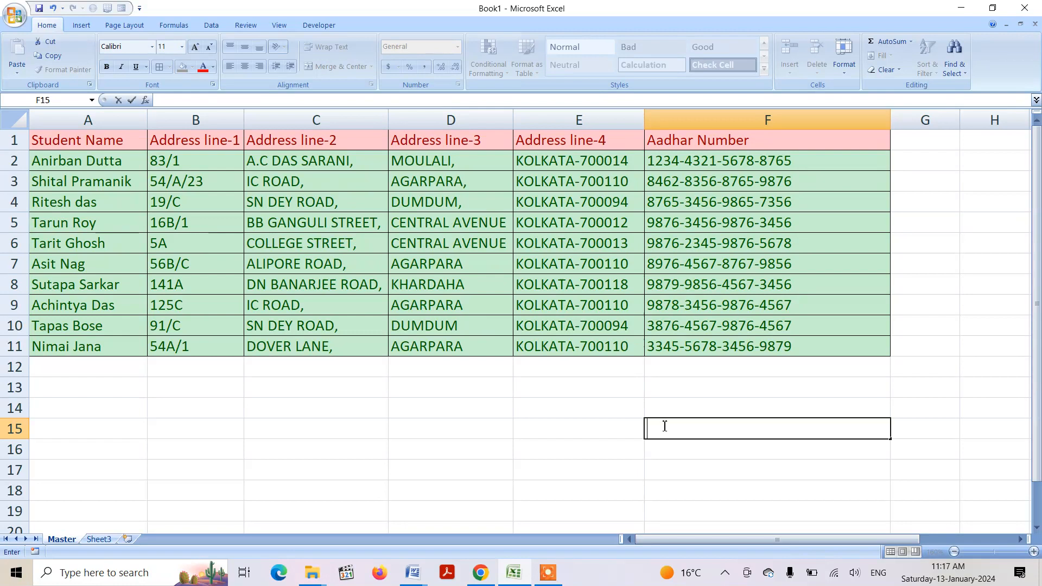
text(XXXX-XXX)
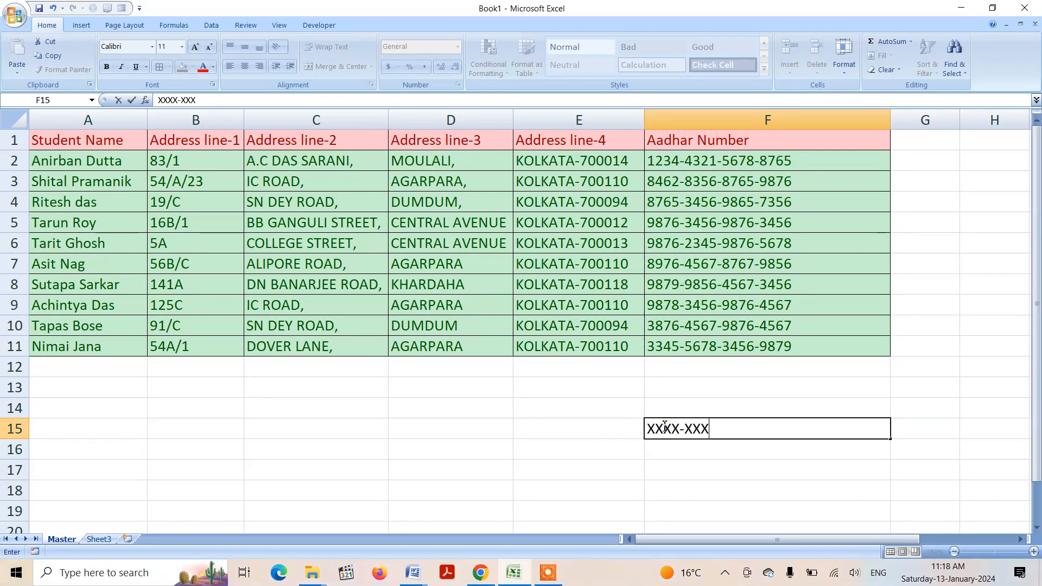
text(X-XXXX-4444)
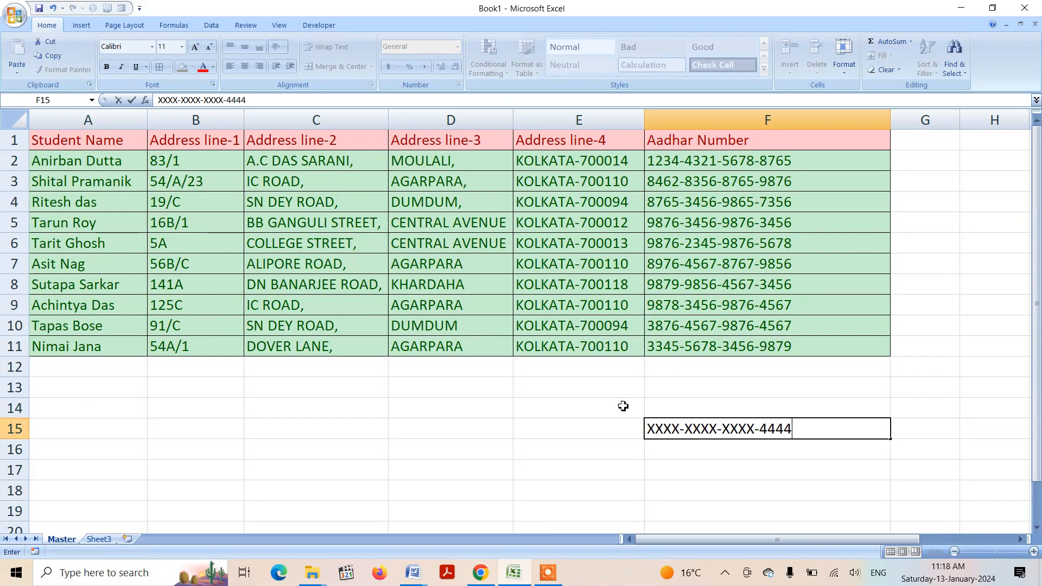
click(596, 431)
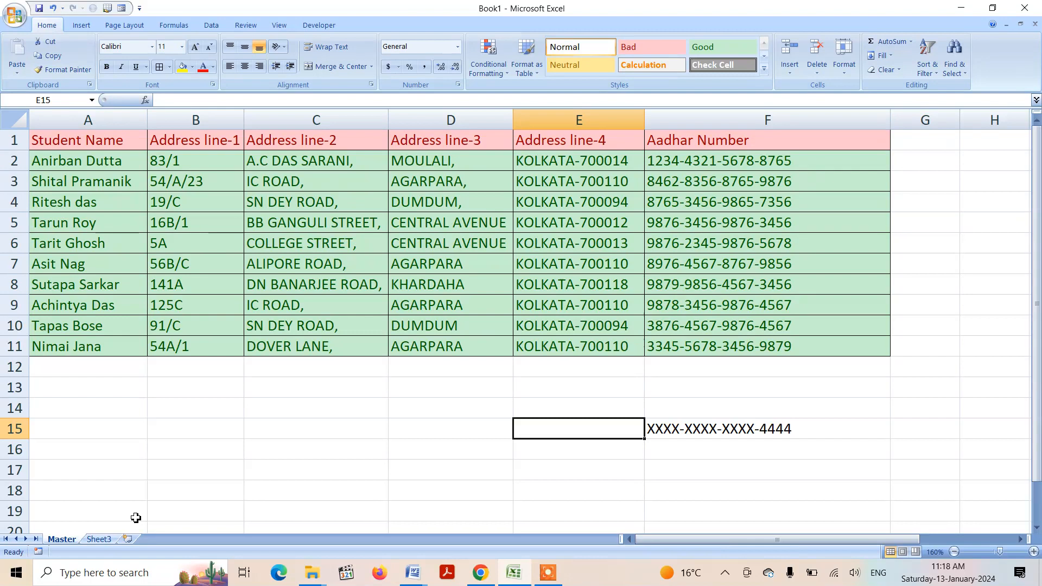
Copy the Student Name and Address line-4 columns from the Master sheet
click(92, 114)
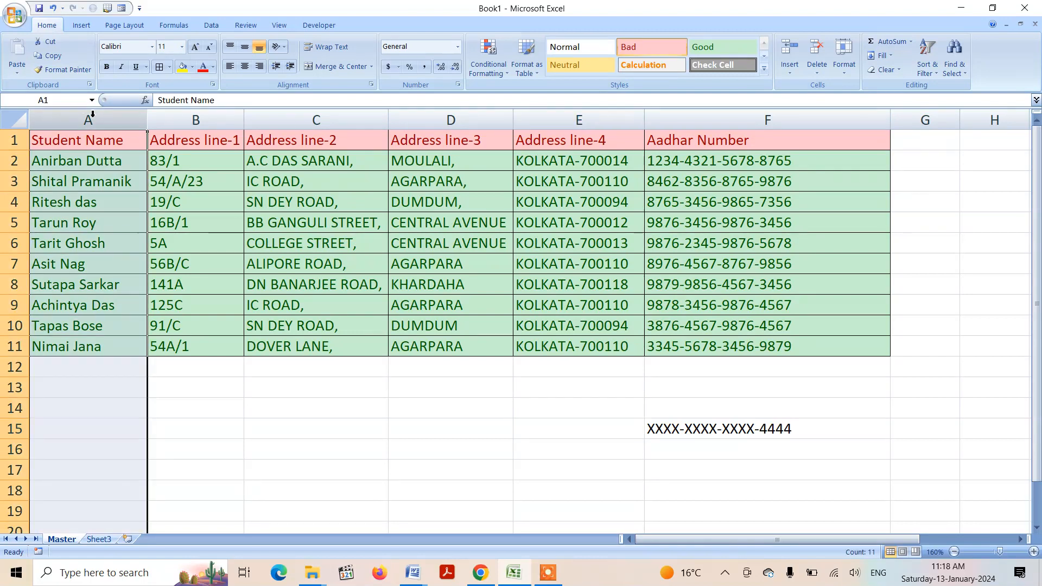
click(574, 109)
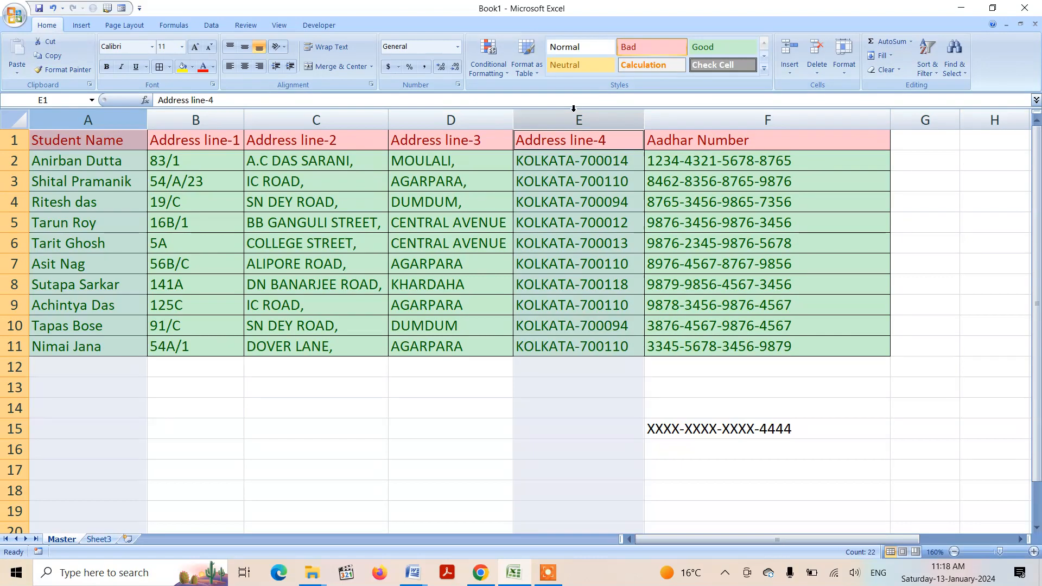
key(ctrl+c)
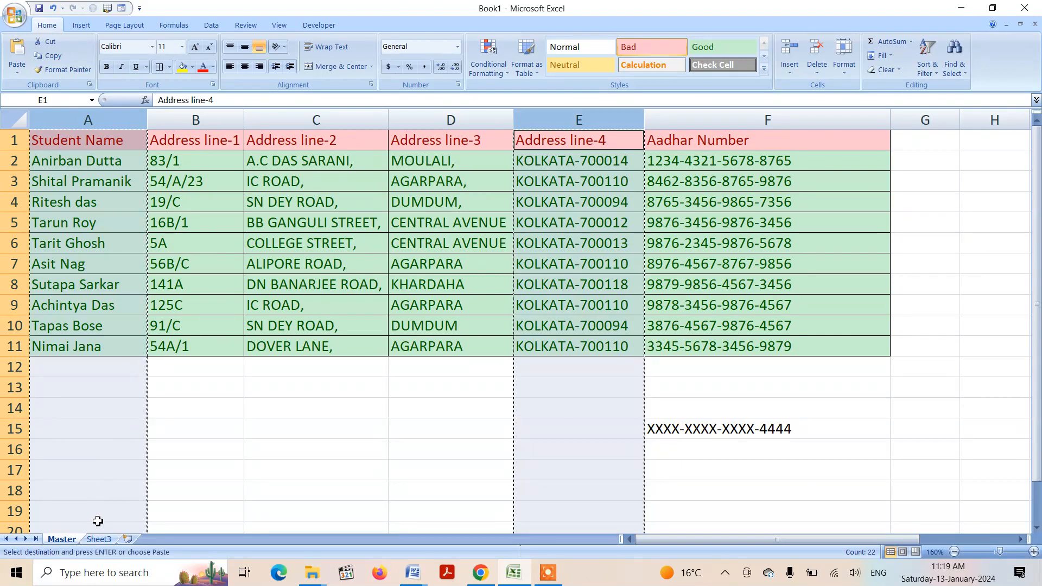
Rename the worksheet Sheet3 as ChildData
click(100, 539)
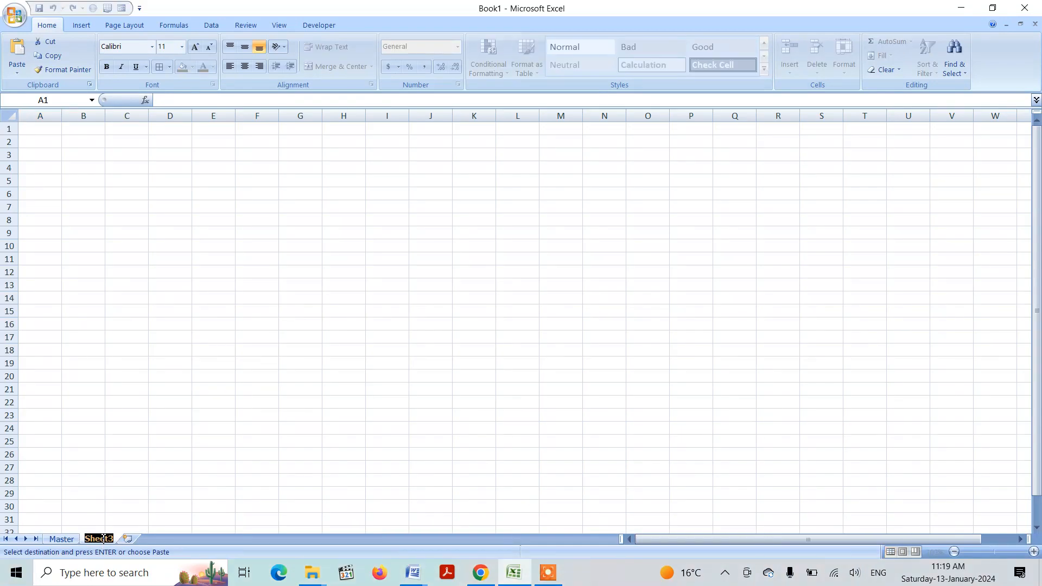
text(cHI)
key(BackSpace)
key(BackSpace)
key(BackSpace)
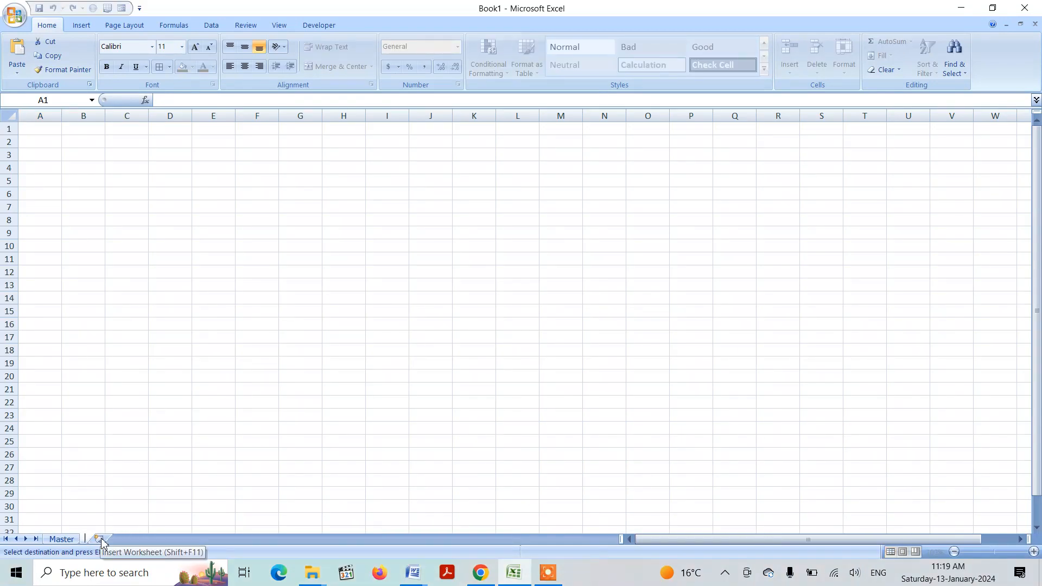
text(ChildDt)
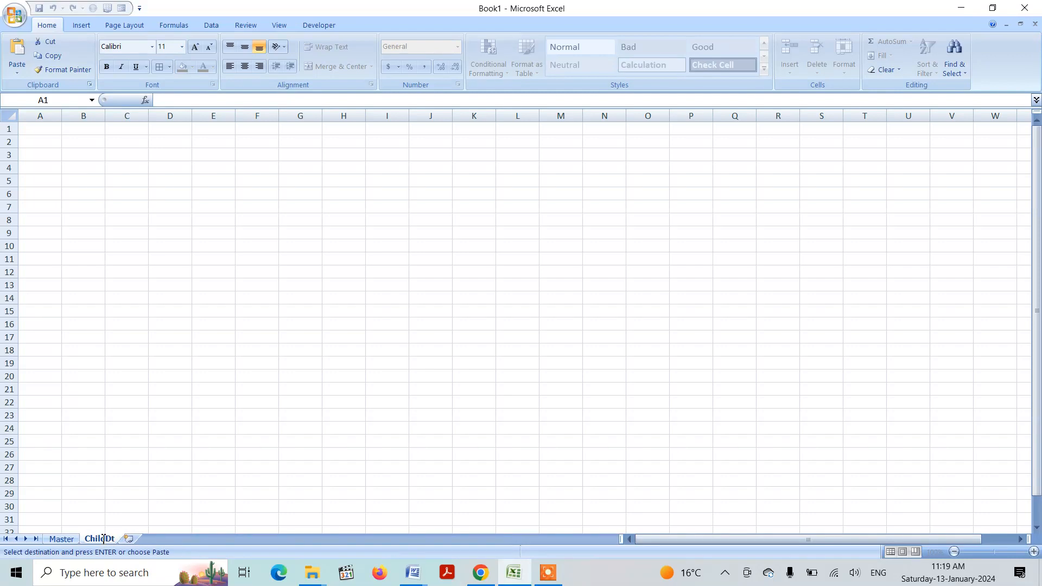
key(BackSpace)
text(ata)
key(Return)
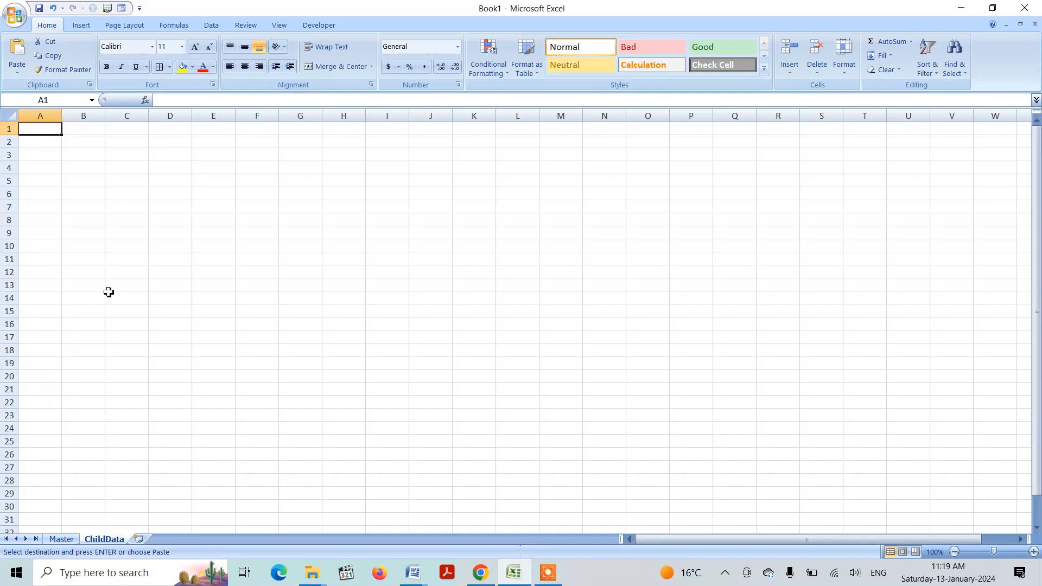
Paste the copied Student Name and Address line-4 columns into the ChildData sheet starting at A1
key(ctrl+v)
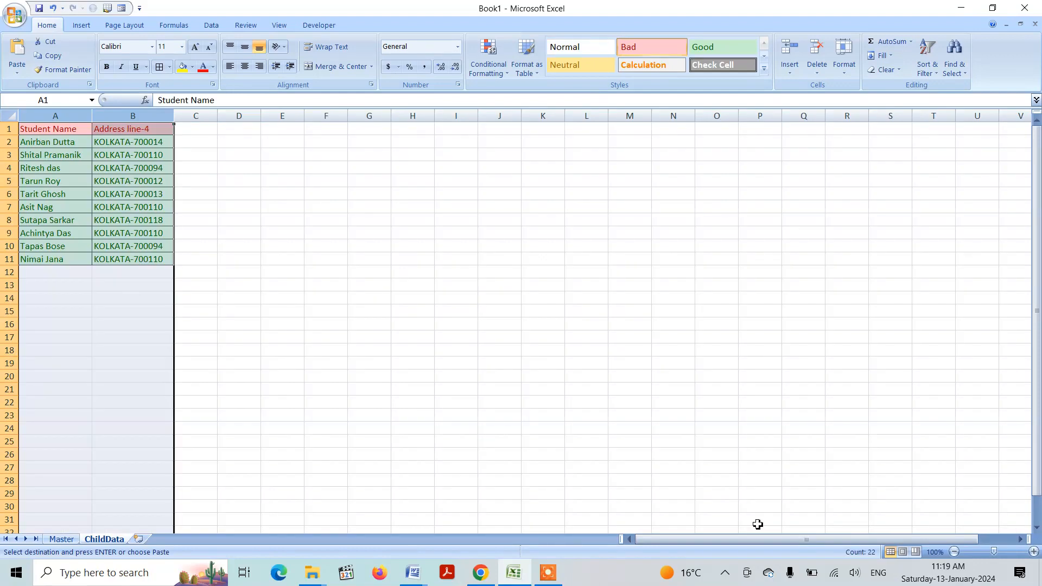
click(1033, 552)
click(1033, 552)
click(1034, 552)
click(1034, 551)
click(1034, 552)
click(1034, 552)
click(1034, 552)
click(1034, 552)
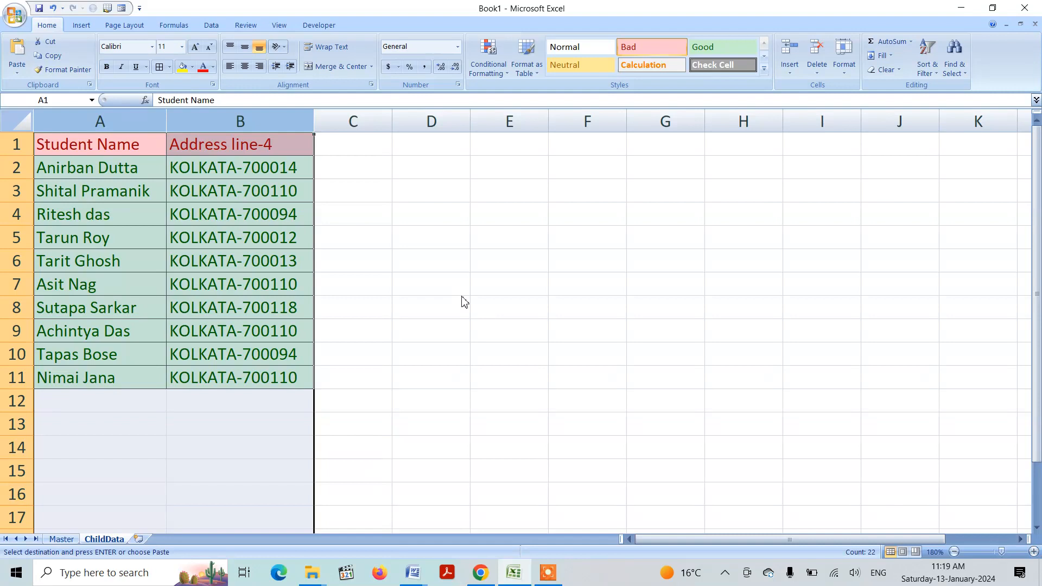
Widen column C of ChildData and enter the heading "Aadhar Number" in C1
drag(392, 116, 490, 116)
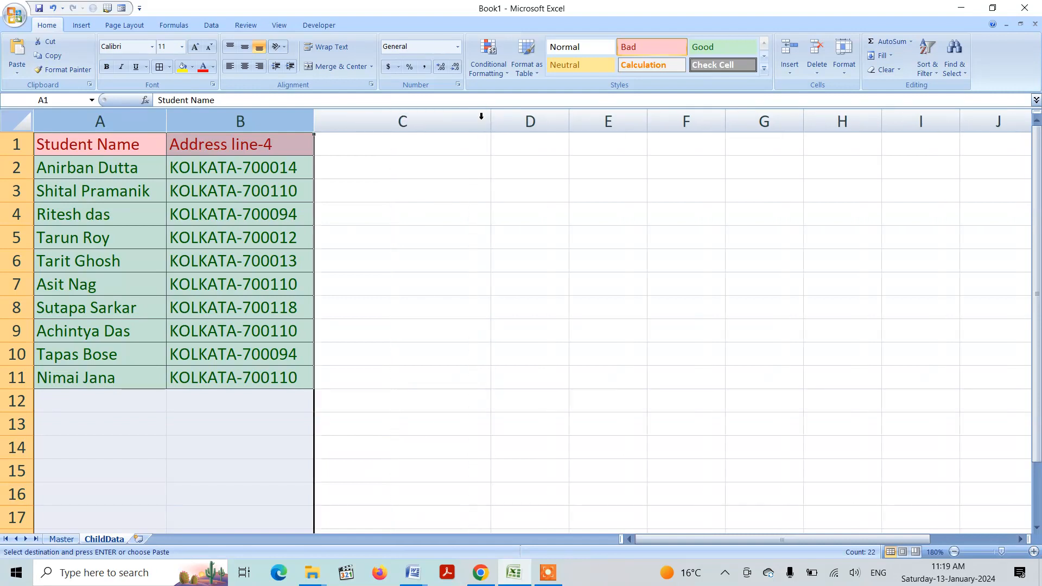
click(275, 156)
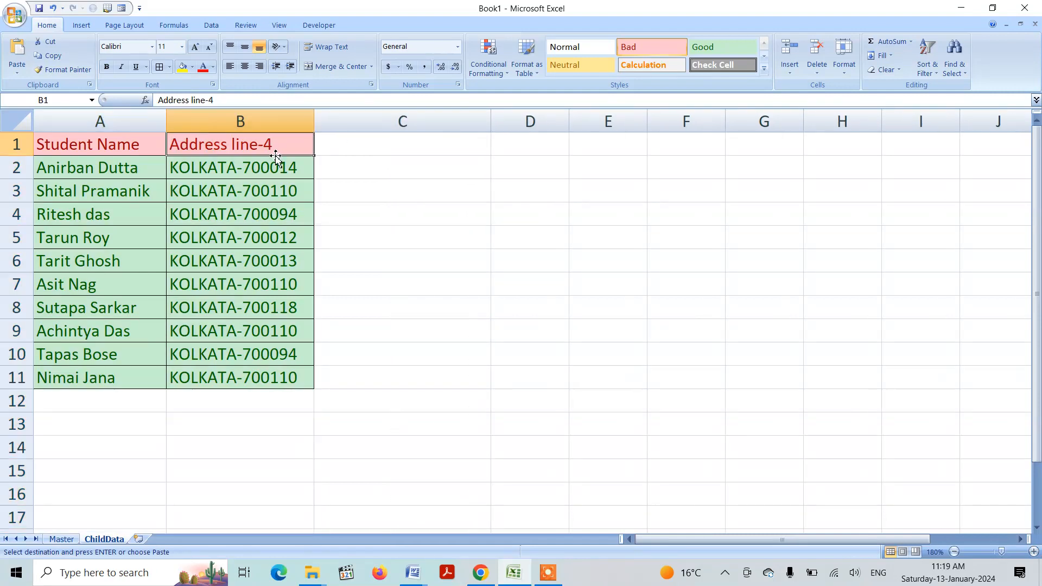
key(Right)
text(A)
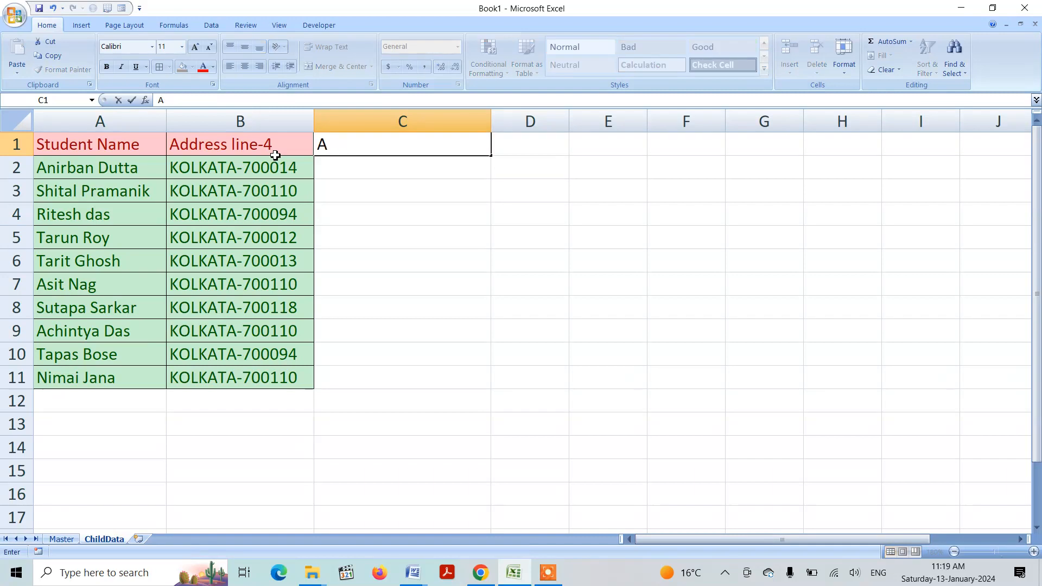
text(aadh)
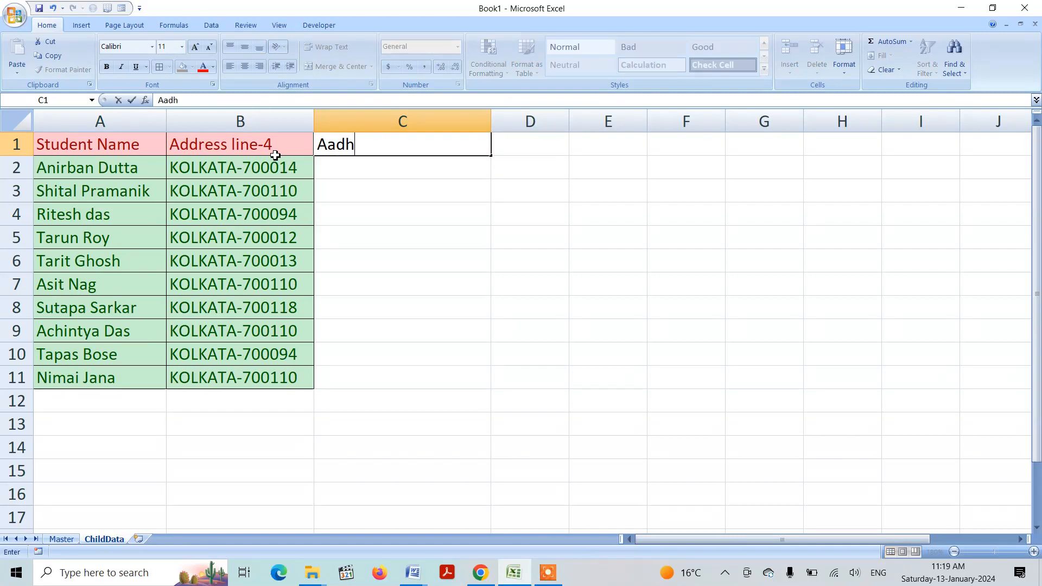
text(ar Number)
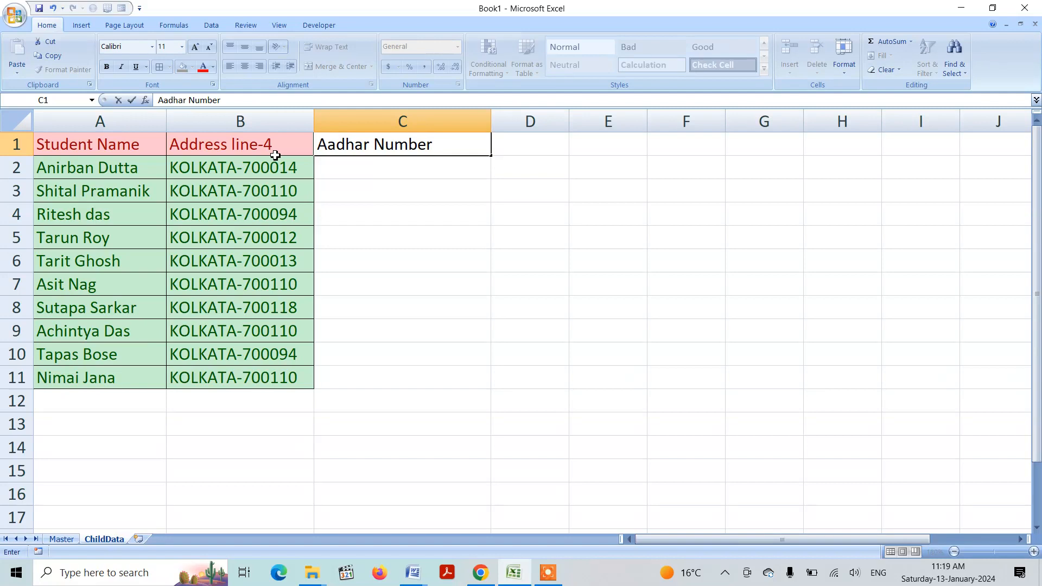
Copy the formatting of the Address line-4 heading in B1 onto the heading in C1
click(275, 155)
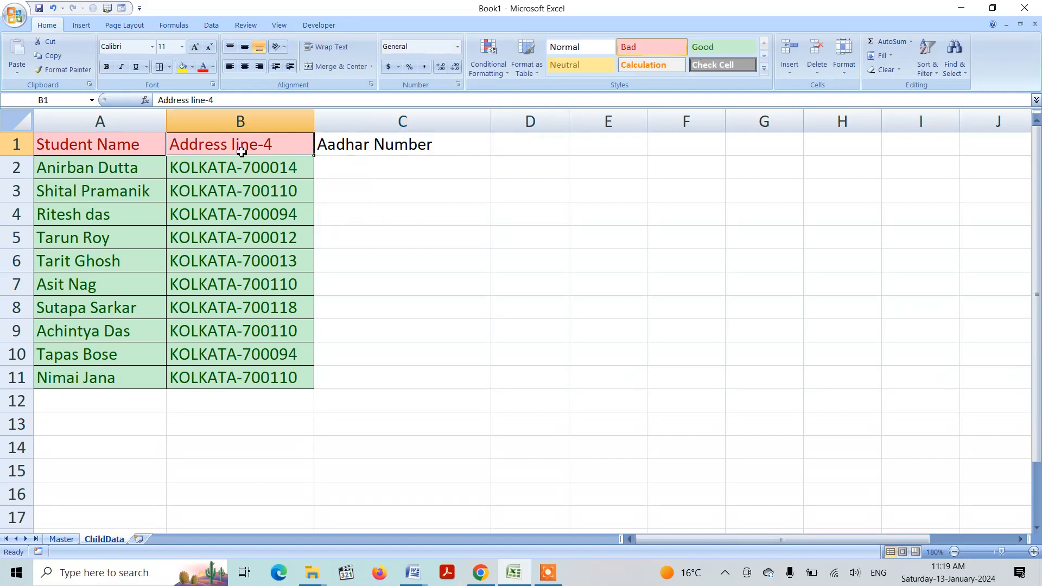
click(62, 70)
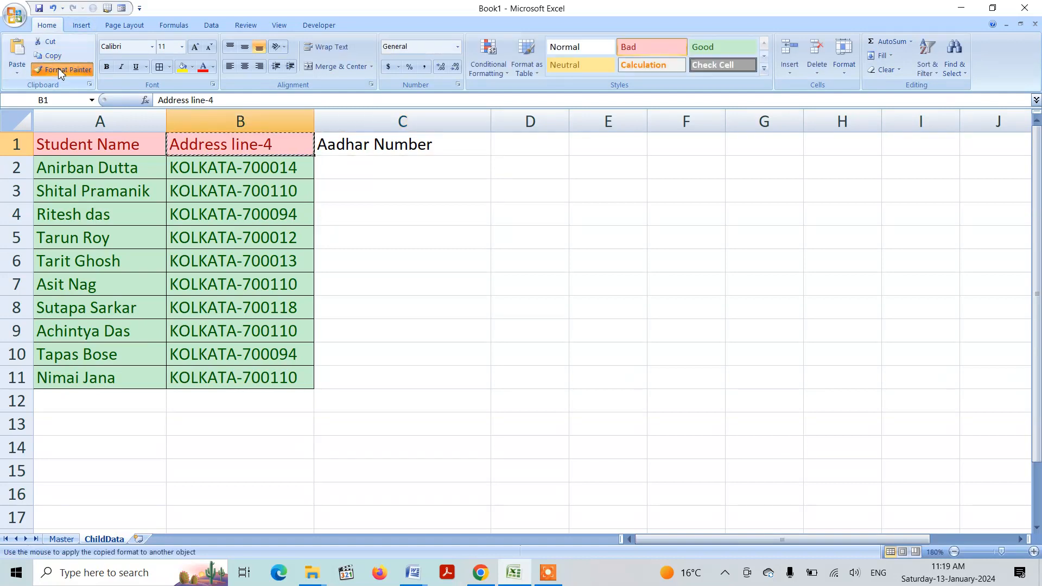
click(352, 143)
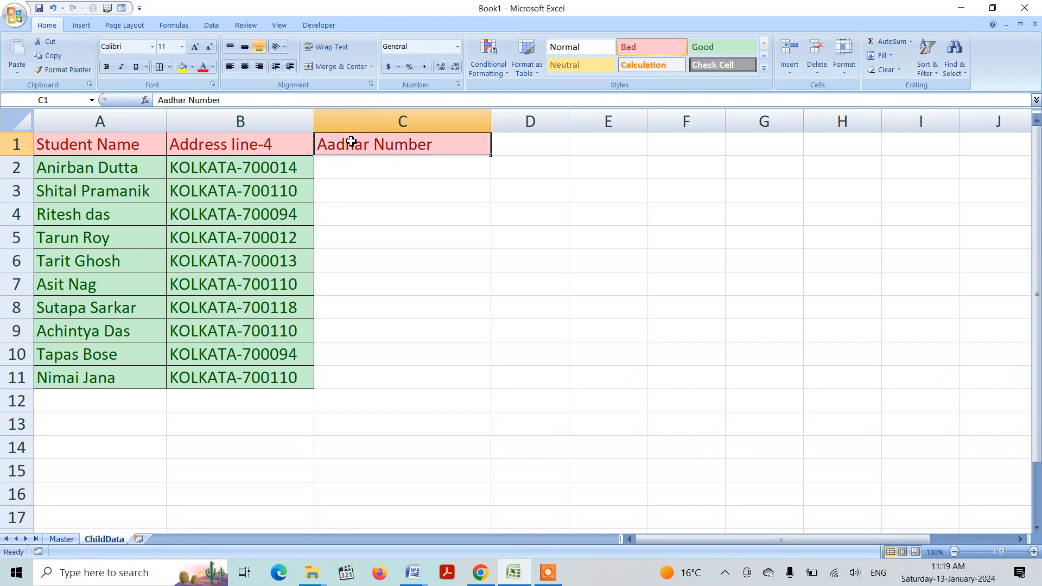
Enter the masking formula ="xxxx-xxxx-xxxx-"&RIGHT(Master!F2,4) in cell C2 of ChildData
double_click(368, 172)
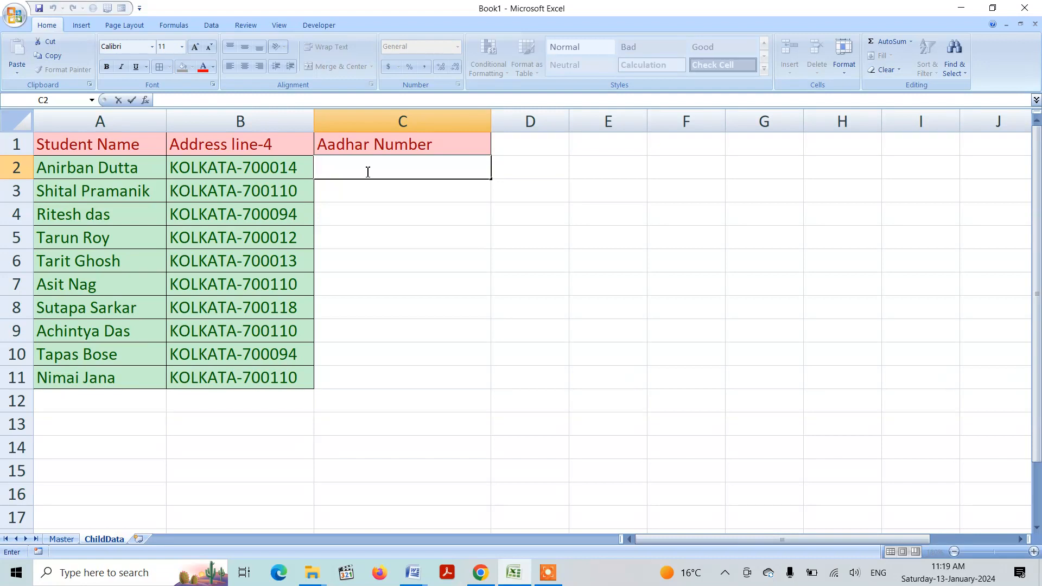
text(=)
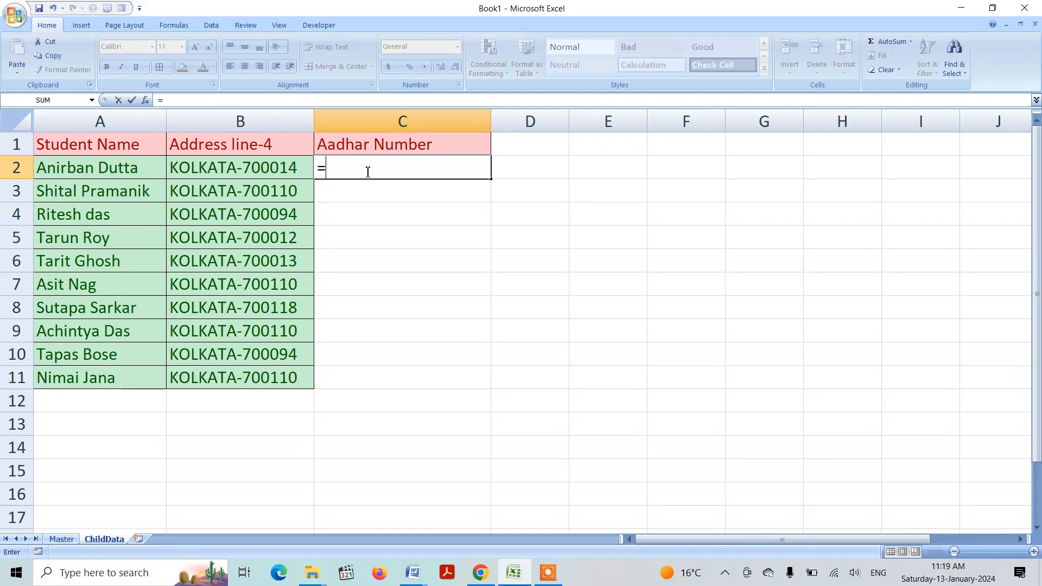
text("xxxx)
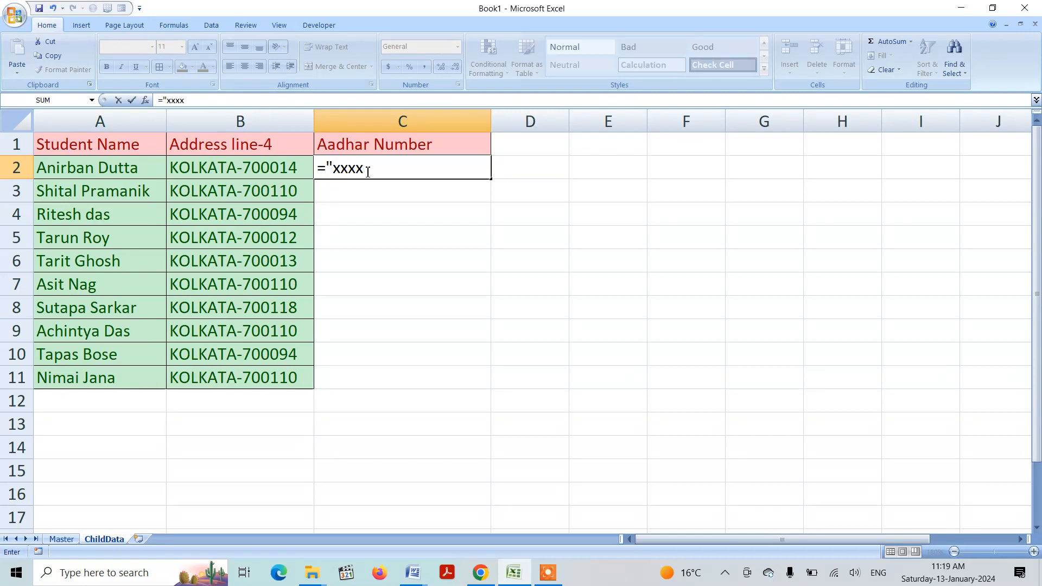
text(-xxx)
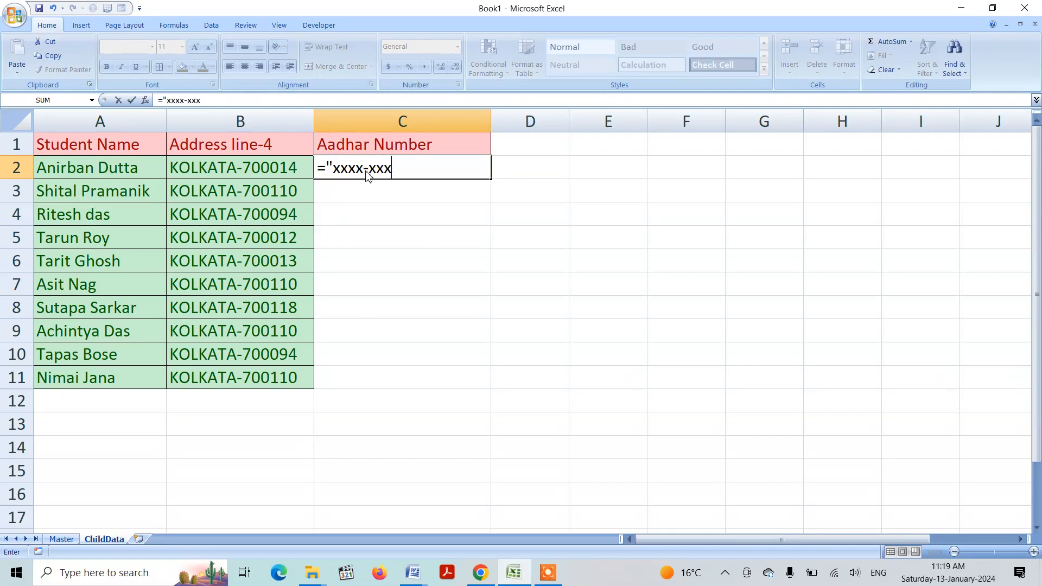
text(x-xxxx)
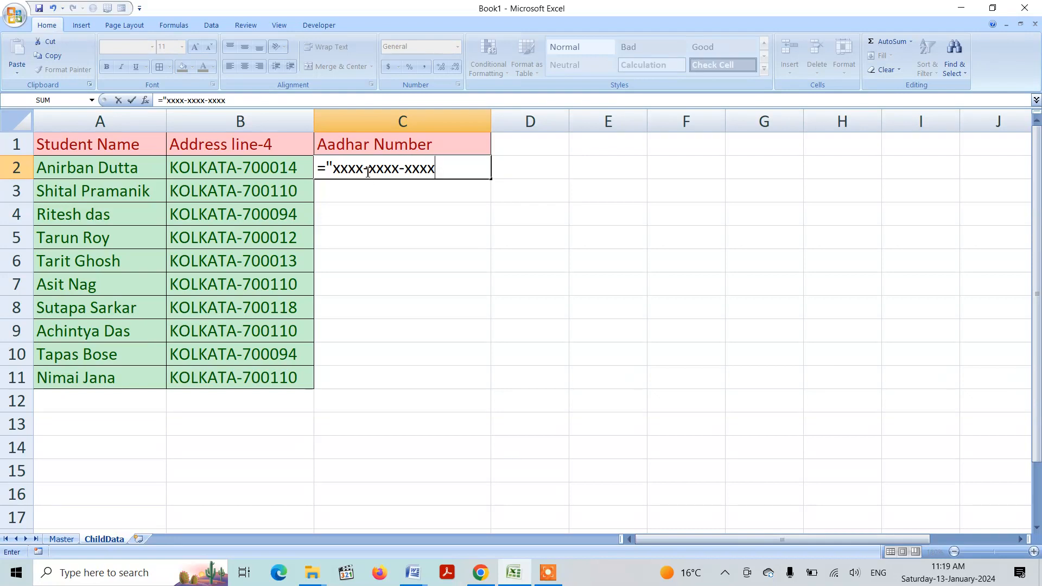
text(-"&ri)
key(Tab)
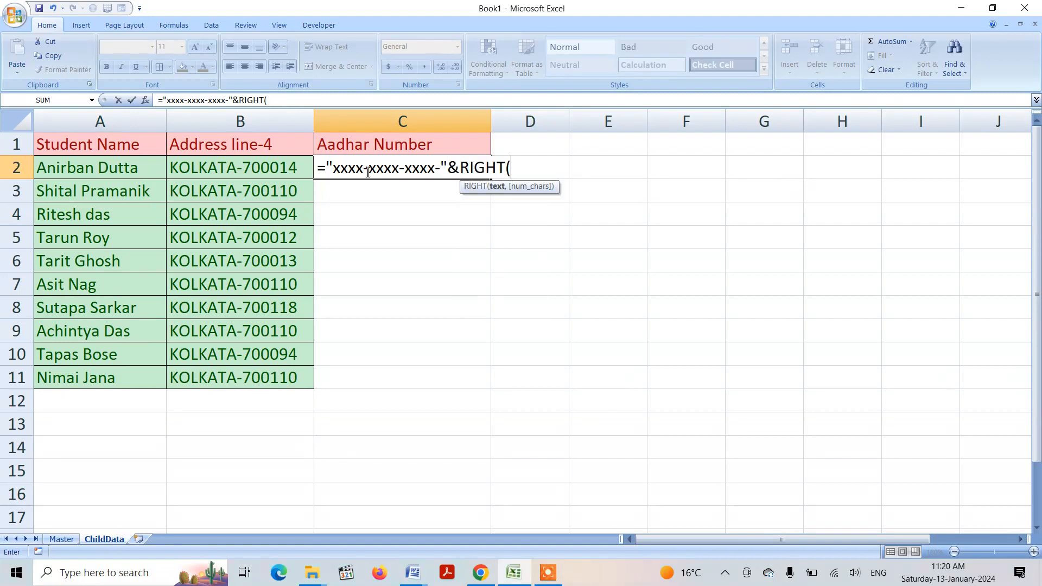
click(61, 539)
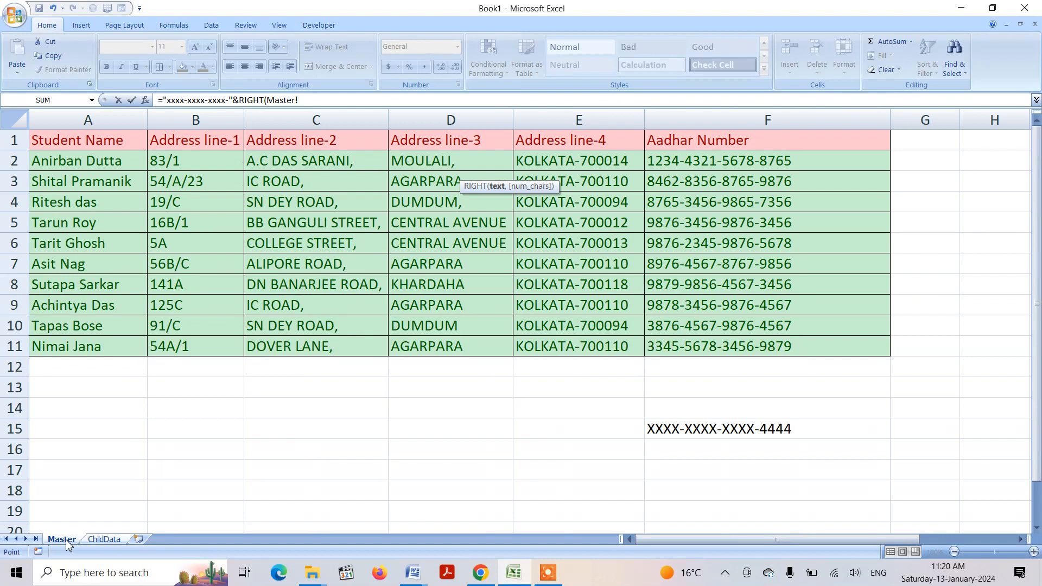
click(703, 164)
text(,4)
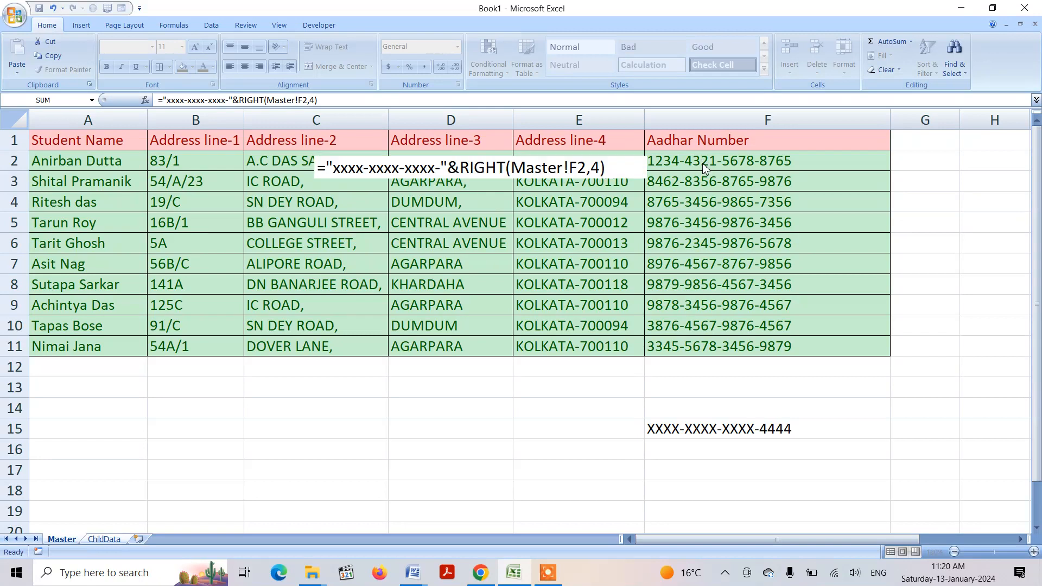
key(Return)
Fill the masking formula from C2 down to C11 for all students
click(441, 172)
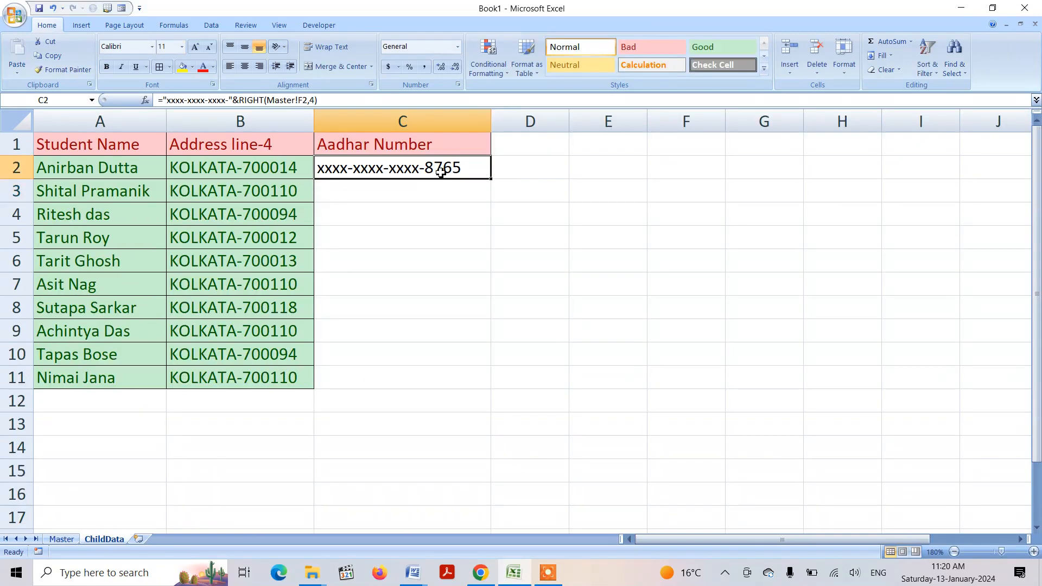
double_click(492, 182)
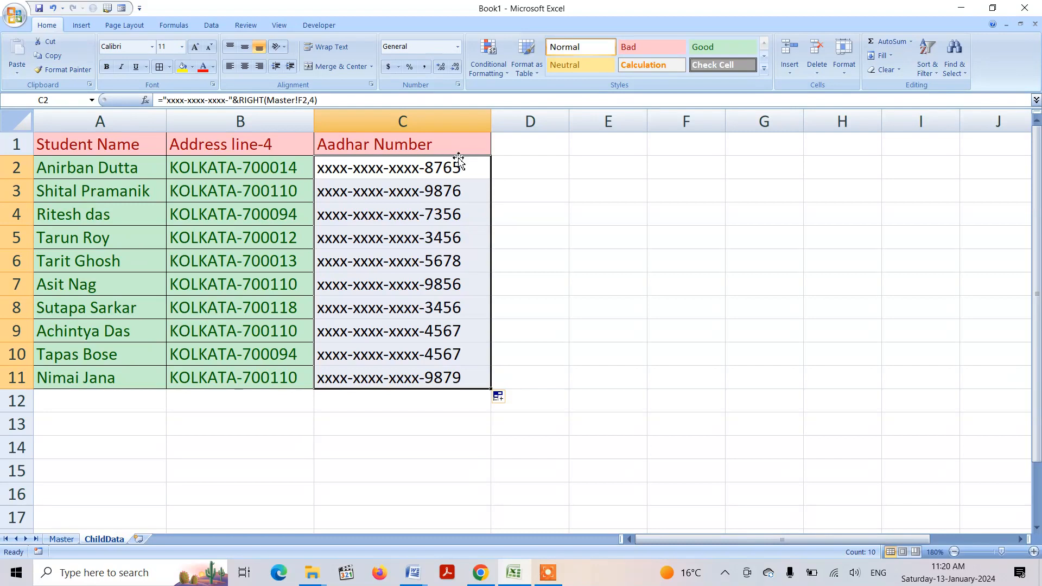
Open a second window of the workbook and show the Master sheet in it
click(279, 26)
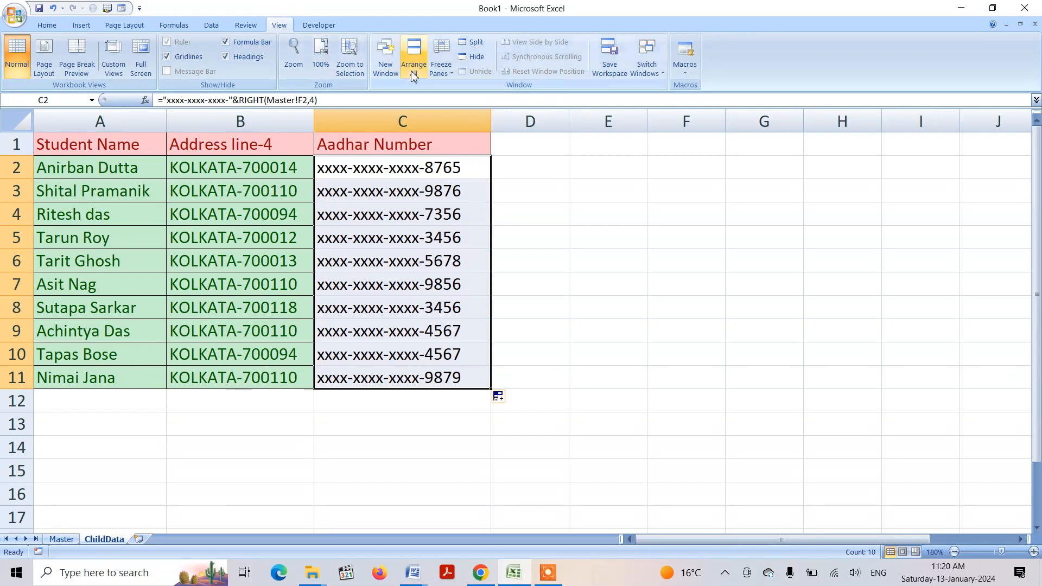
click(385, 72)
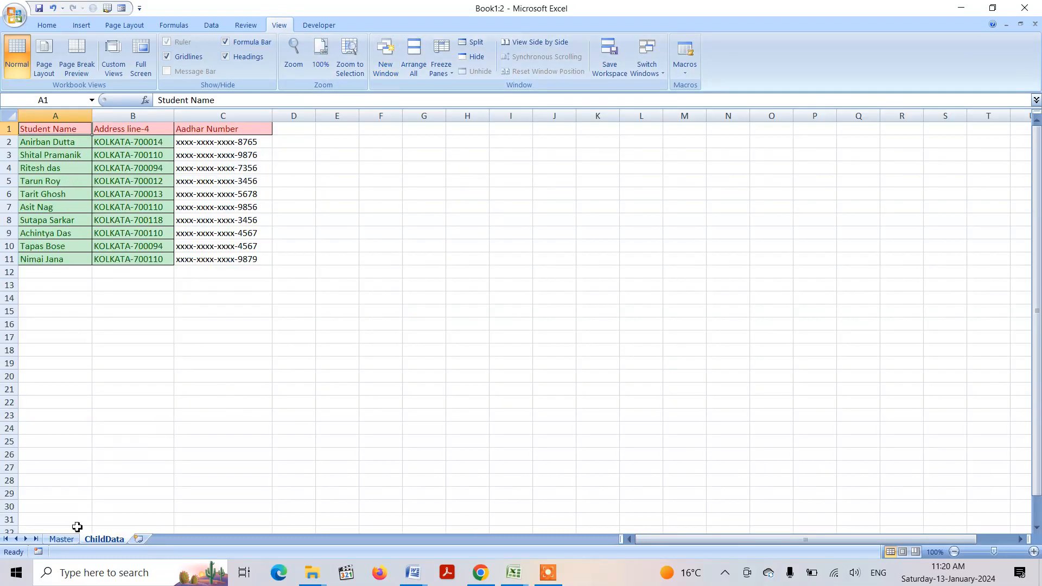
click(63, 540)
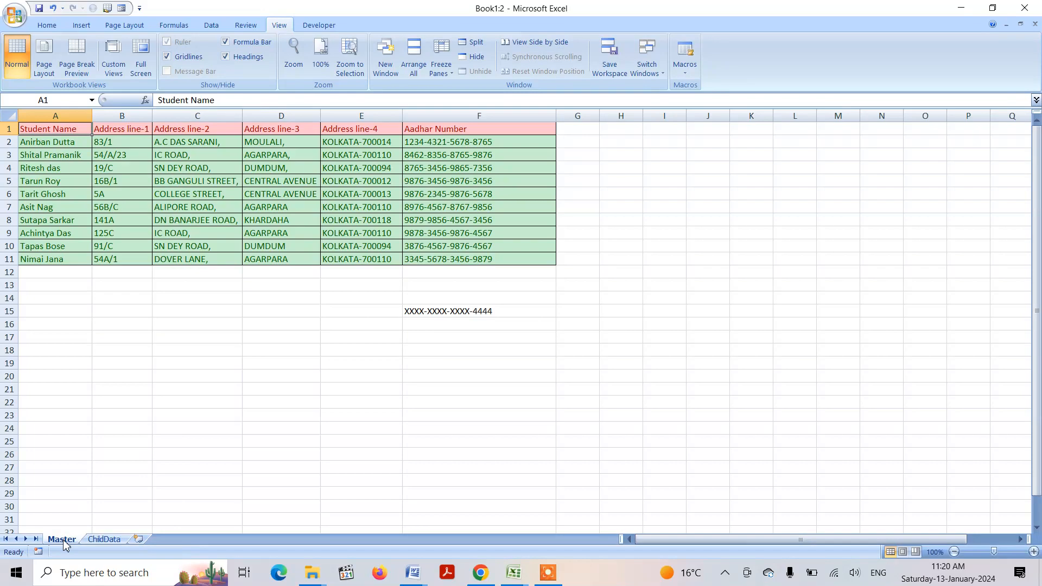
Arrange the two workbook windows side by side so Master and ChildData are shown together
click(413, 72)
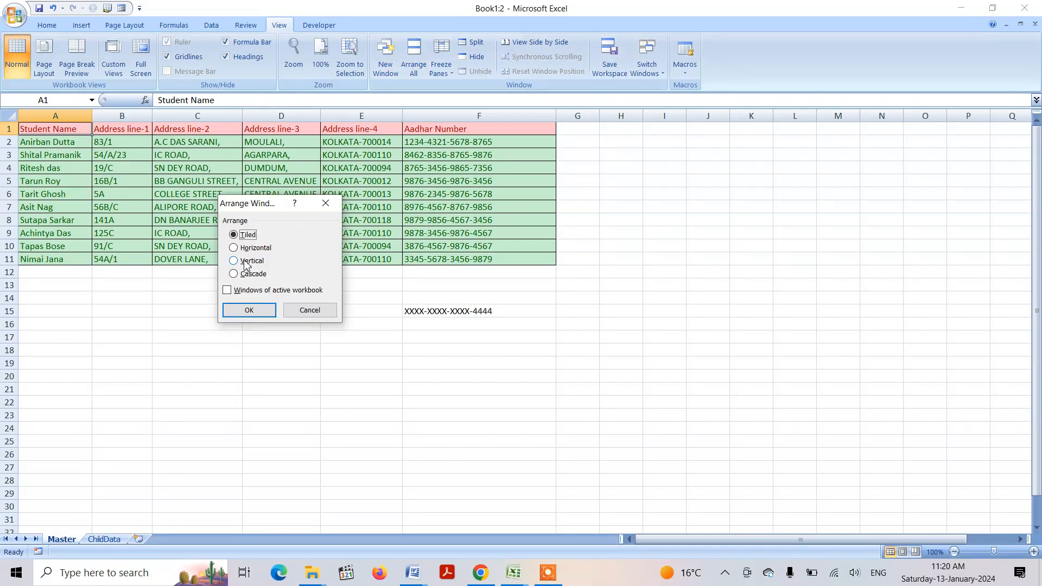
click(249, 310)
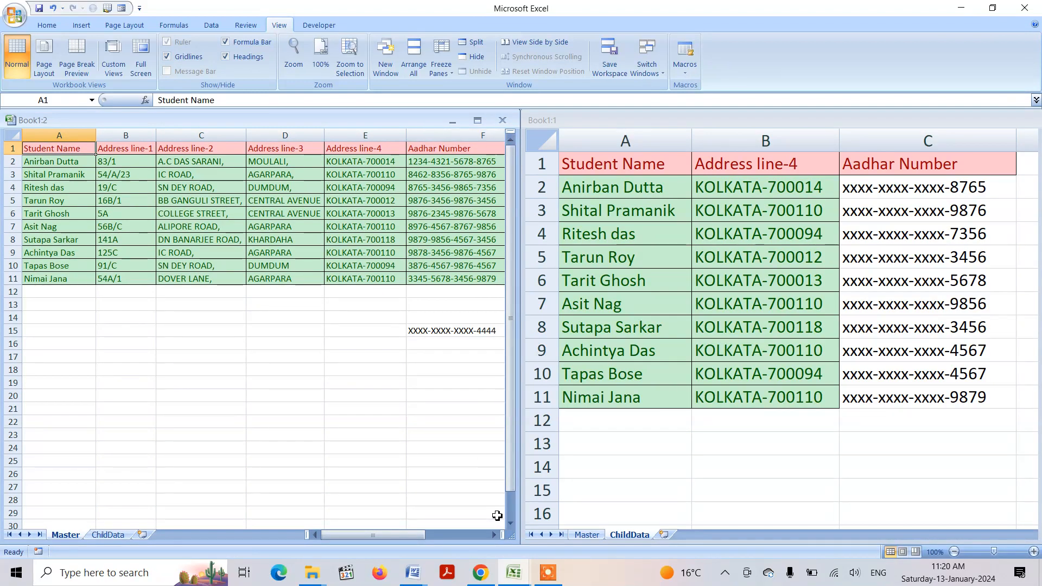
Compare the full Aadhar numbers in column F of Master with the masked entry and its formula in ChildData cell C2
click(482, 177)
click(481, 190)
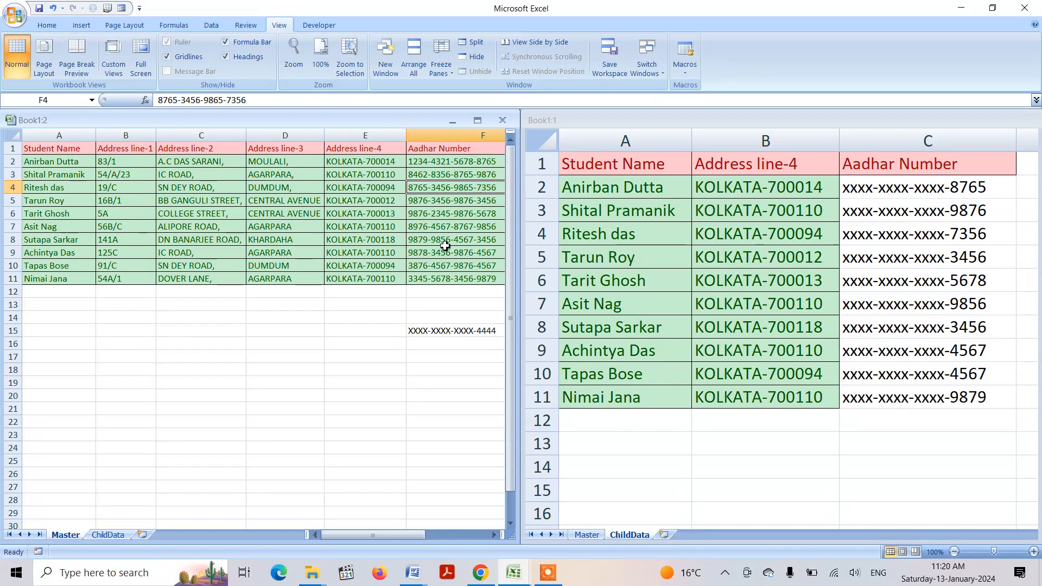
click(886, 188)
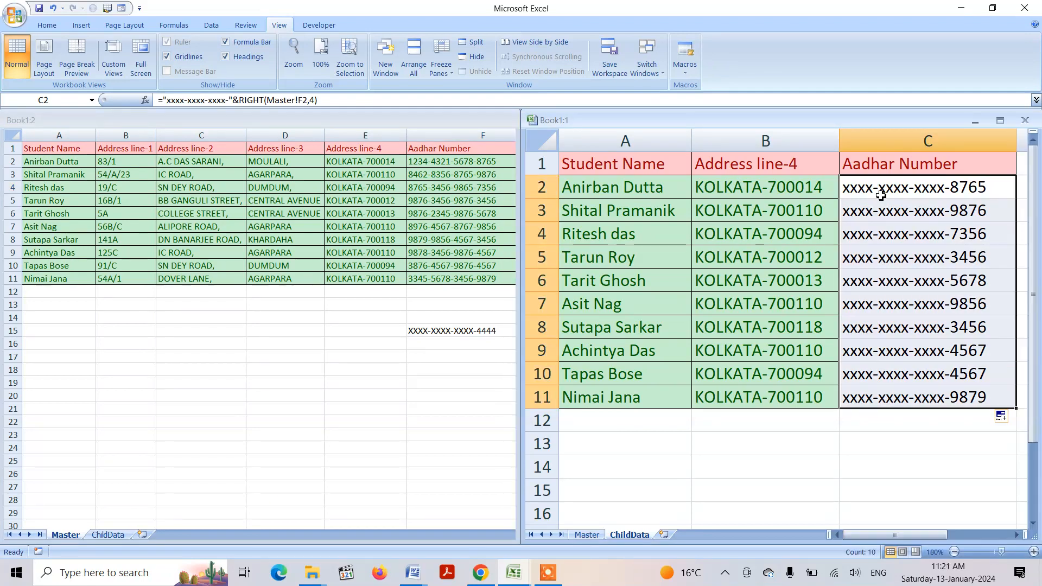
click(882, 193)
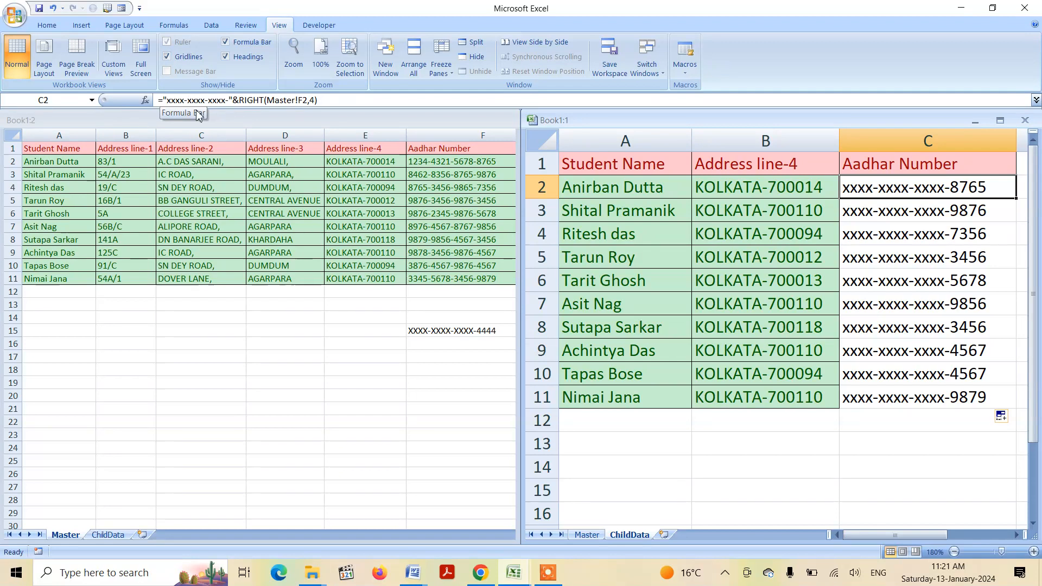
click(444, 168)
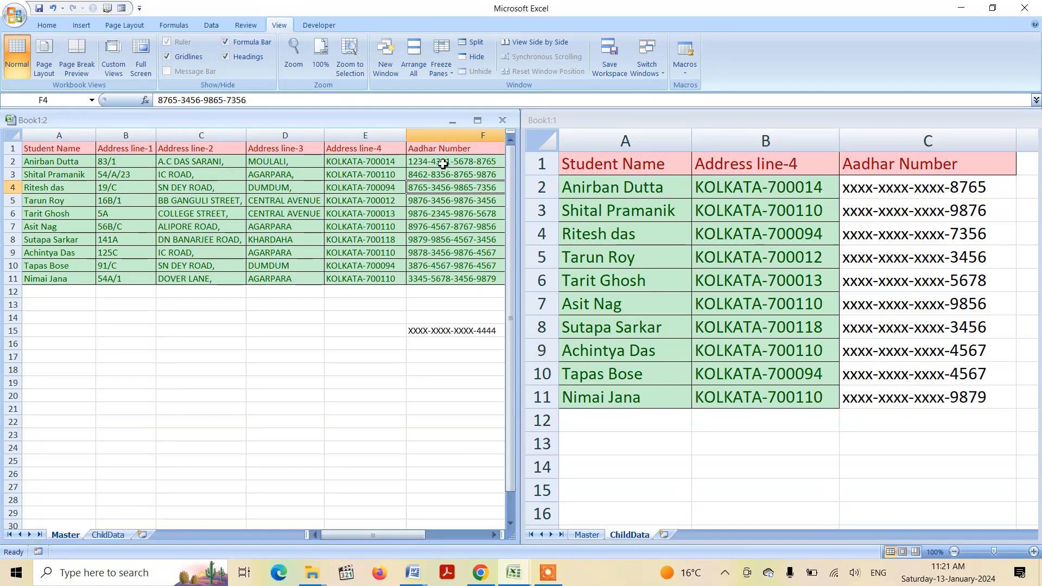
click(440, 163)
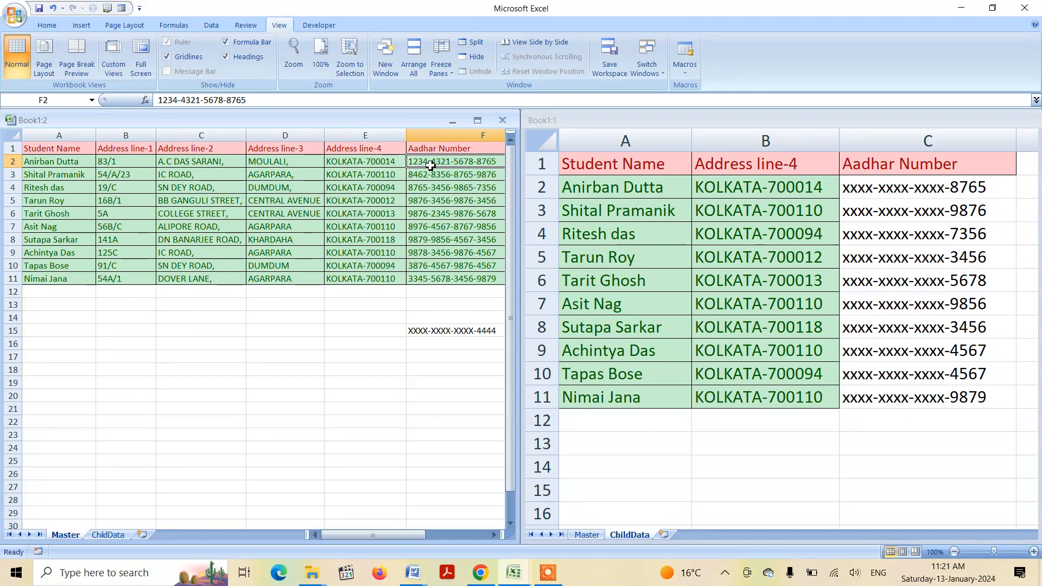
click(880, 198)
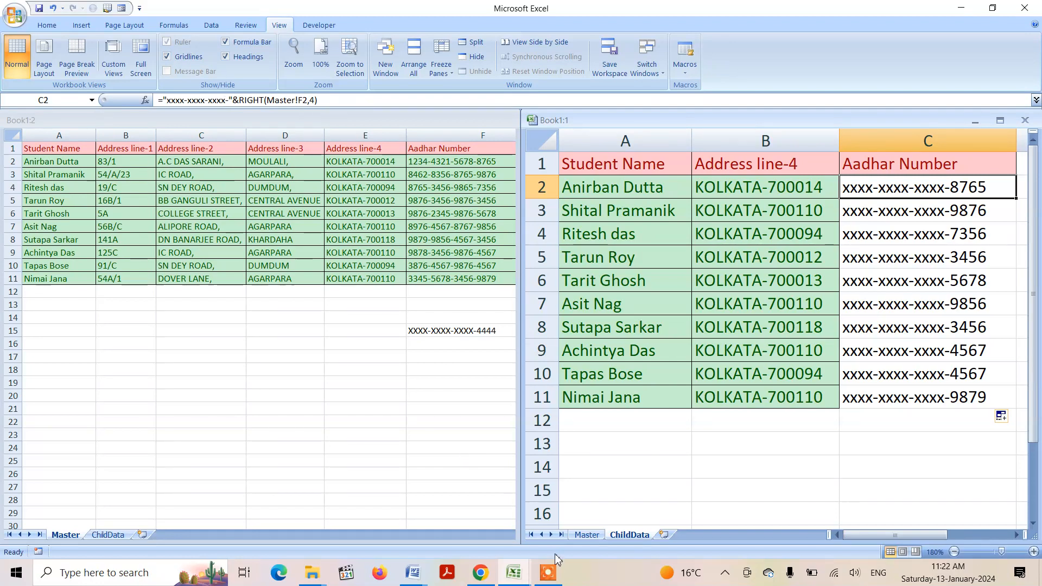
mouse_move(556, 569)
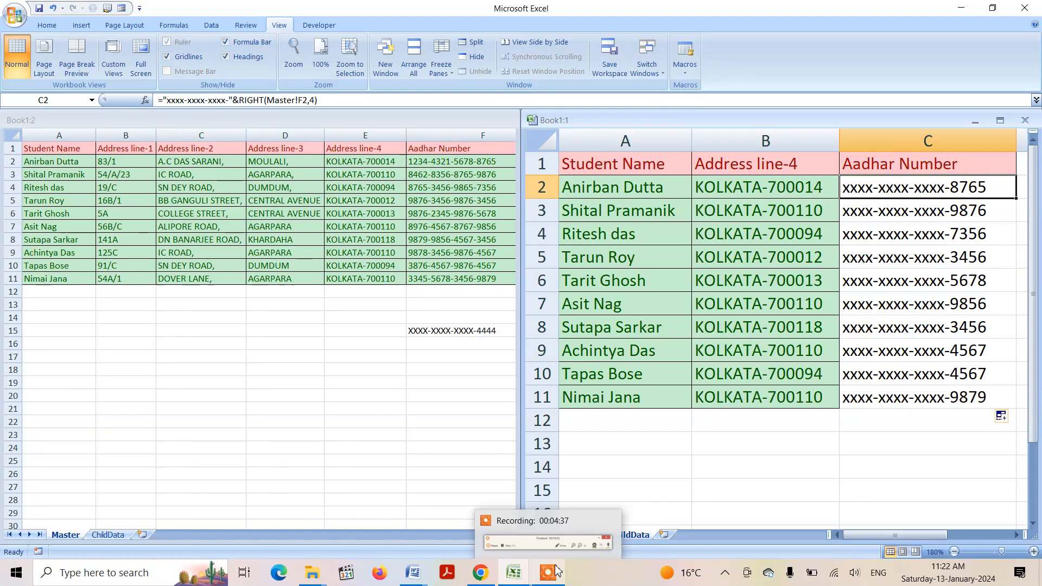
click(556, 570)
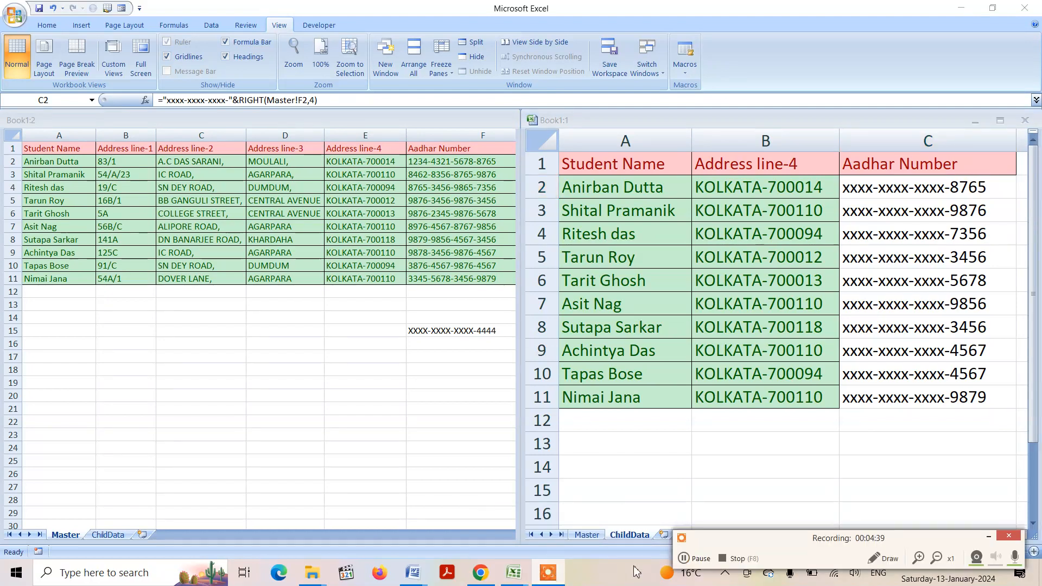